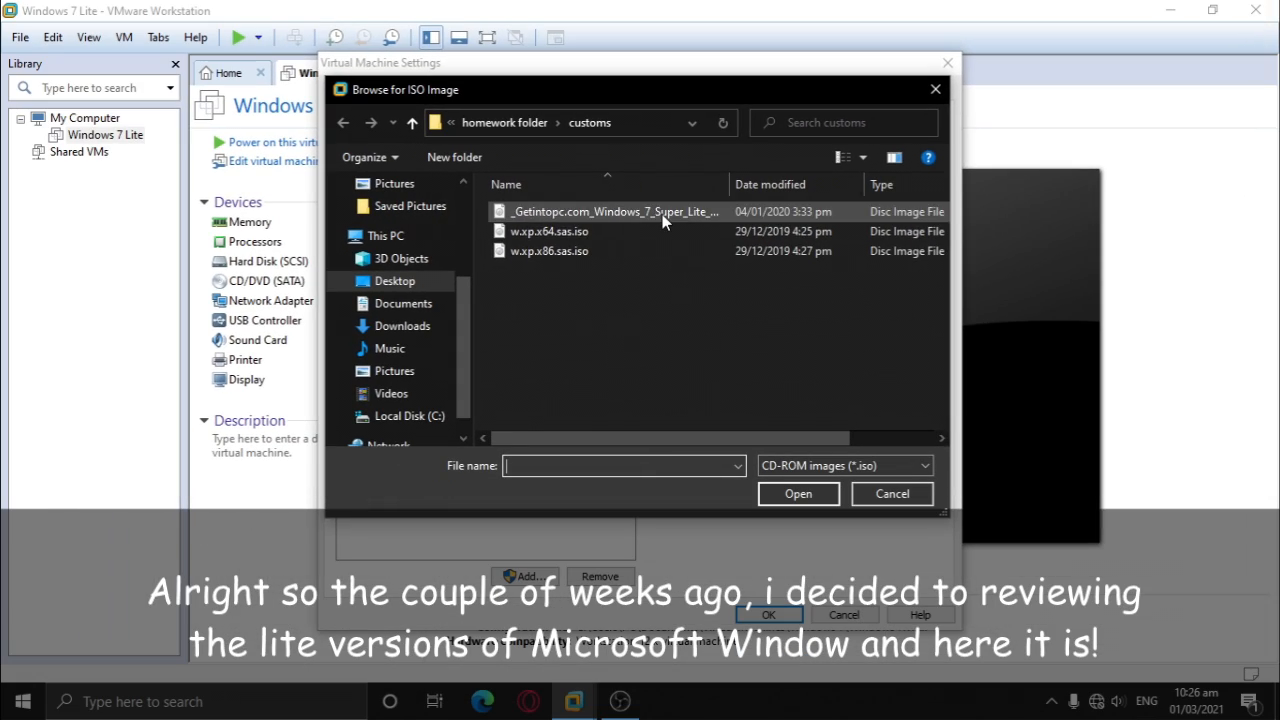
# Load the Windows 7 Super Lite ISO from the customs folder as the virtual machine's CD/DVD image
pyautogui.click(577, 230)
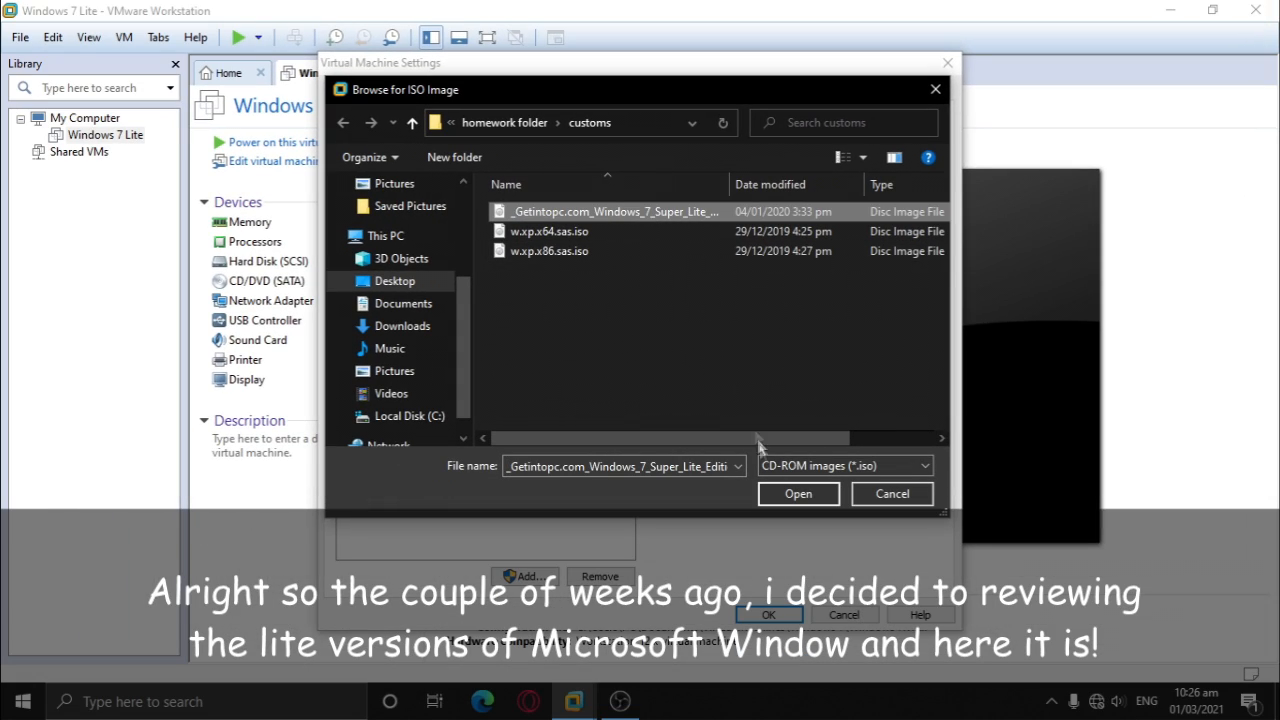
pyautogui.click(797, 493)
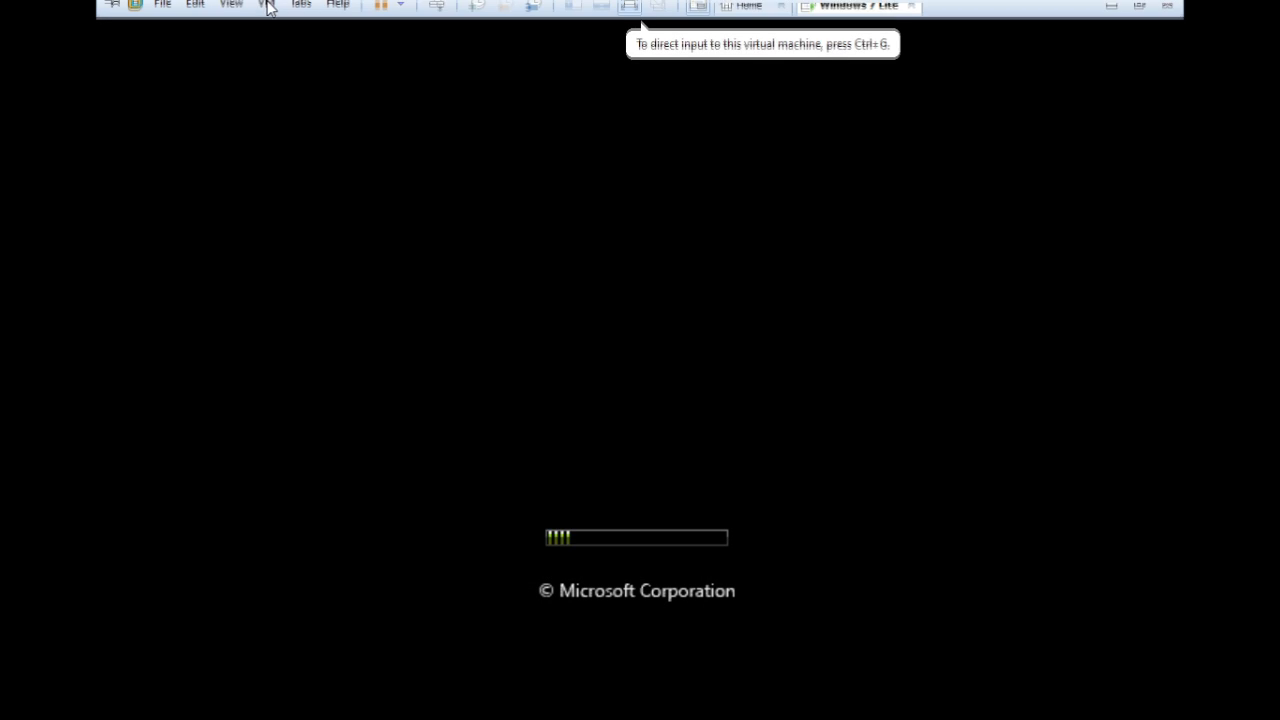
pyautogui.click(235, 13)
pyautogui.click(266, 57)
pyautogui.click(646, 412)
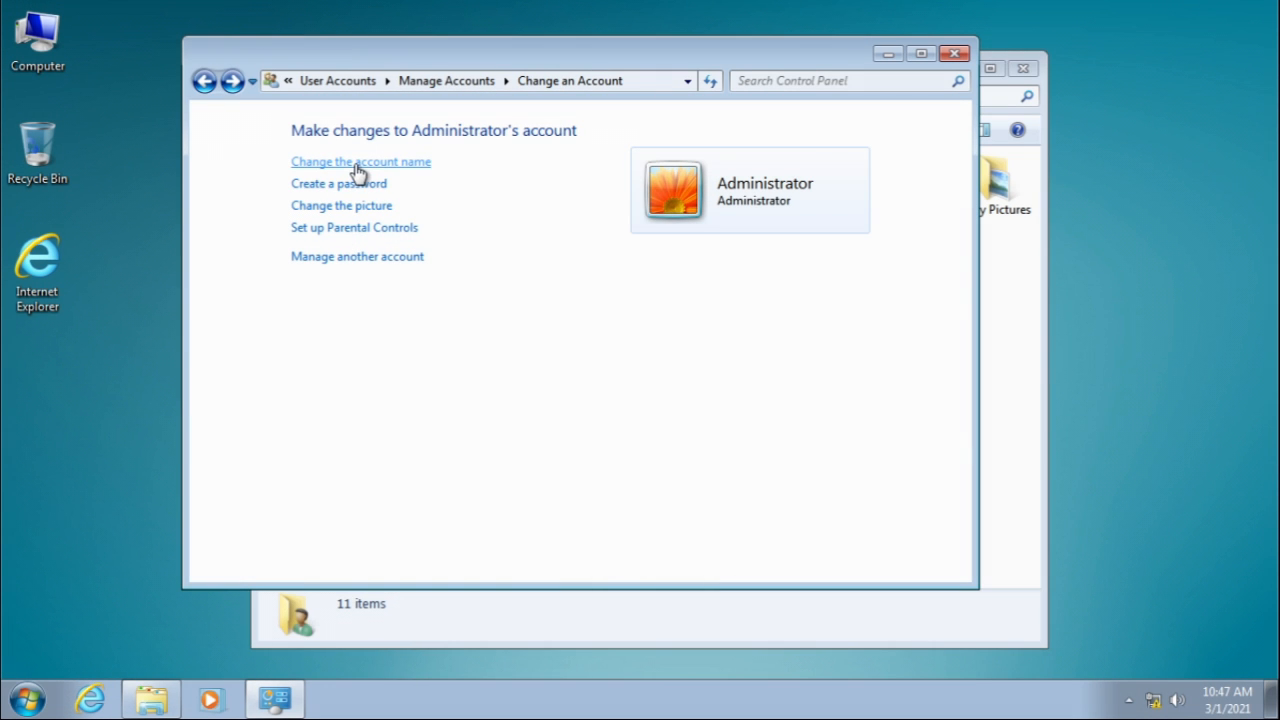
# Rename the Administrator account to MedaTech and close the account settings and the user folder window
pyautogui.click(358, 163)
pyautogui.click(377, 247)
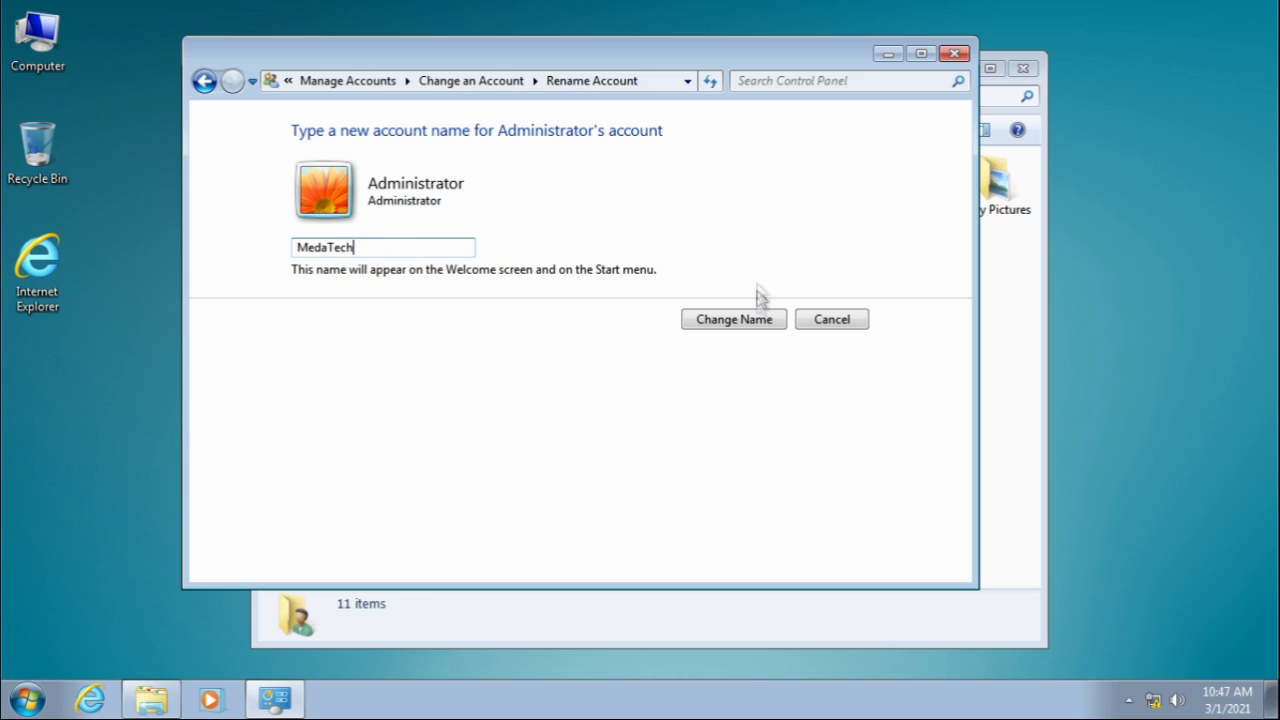
pyautogui.click(766, 320)
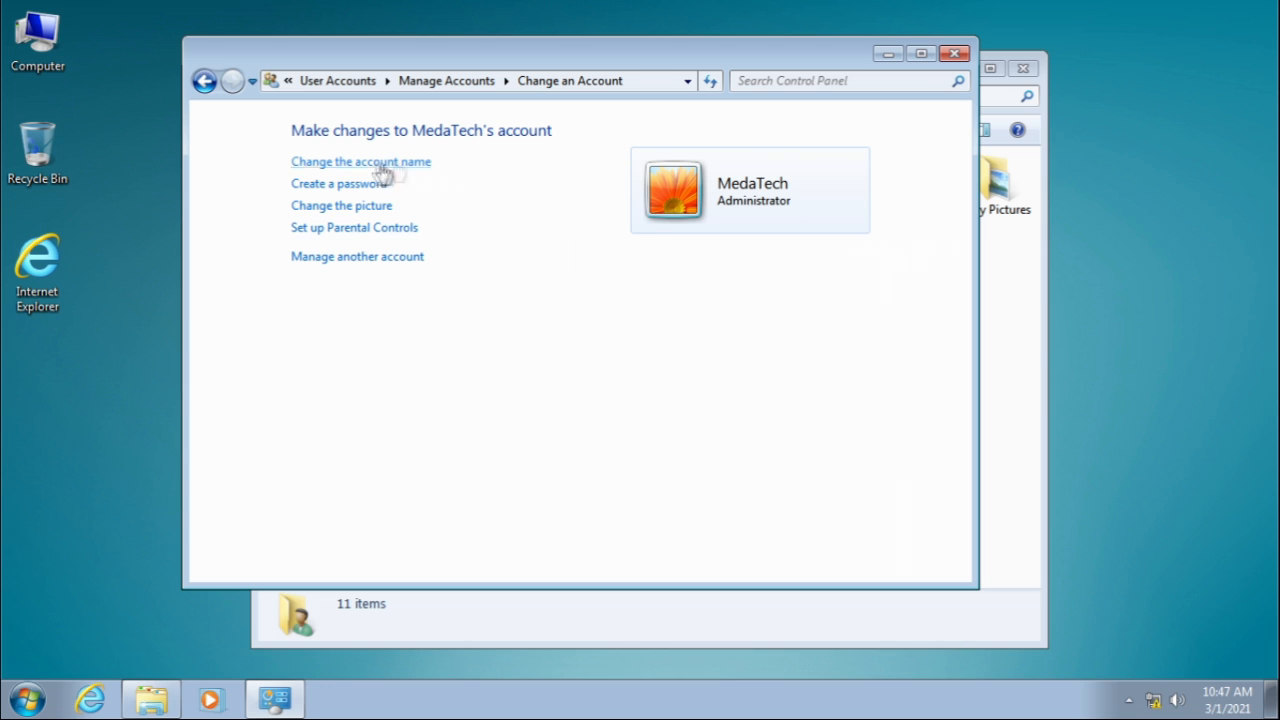
pyautogui.click(955, 54)
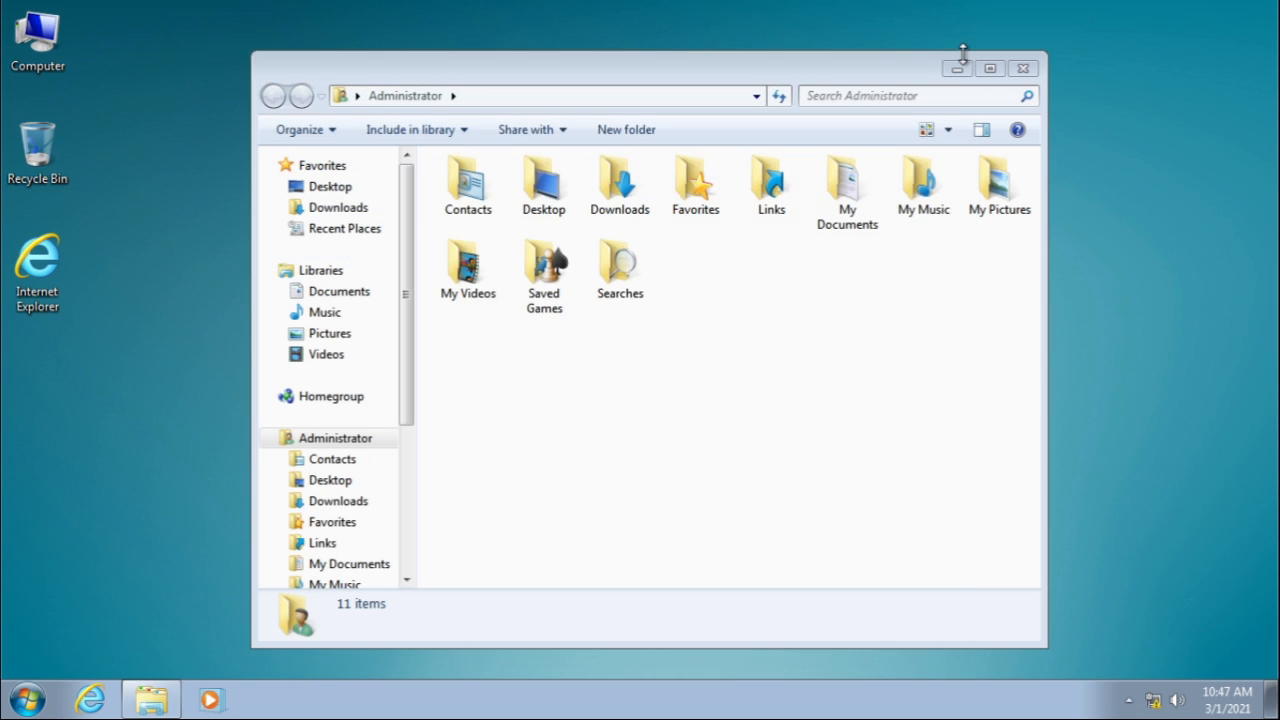
pyautogui.click(1022, 68)
# Check the account name shown in the Start menu, closing the menu when done
pyautogui.rightClick(577, 200)
pyautogui.click(629, 220)
pyautogui.click(20, 695)
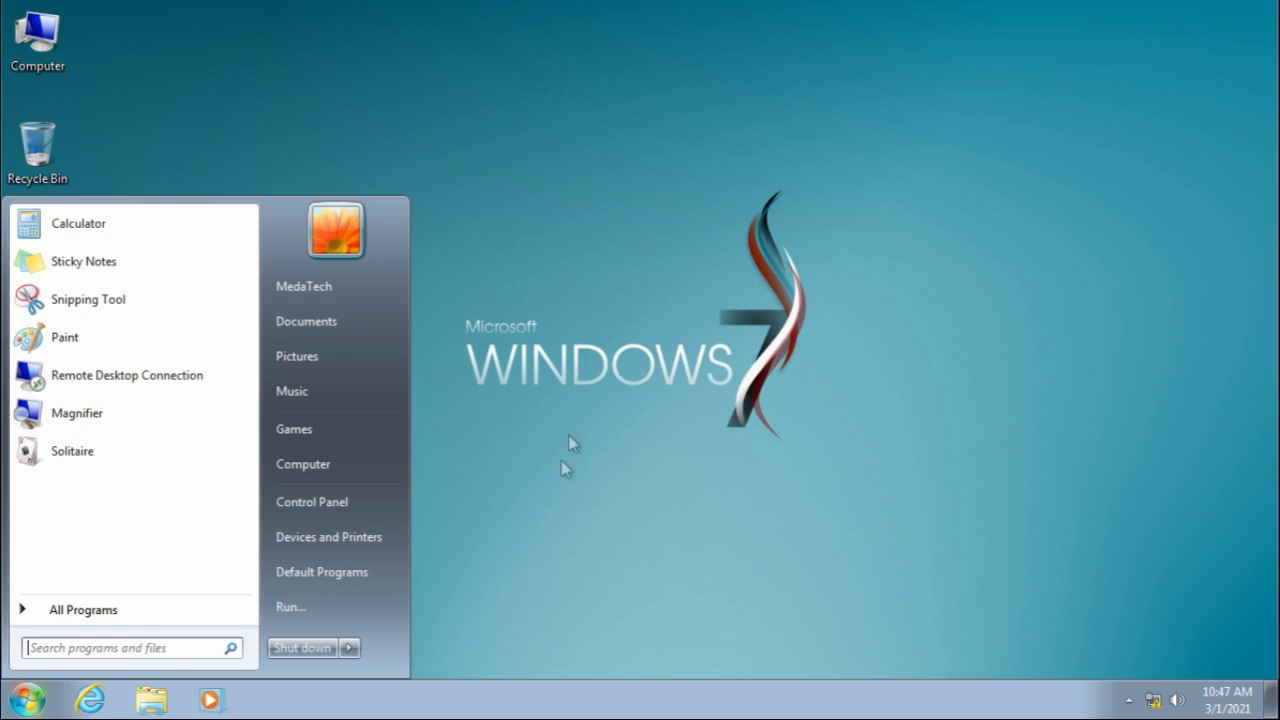
pyautogui.click(520, 251)
# Apply the Windows 7 Aero theme in the desktop's personalization settings and close the window
pyautogui.rightClick(516, 246)
pyautogui.click(545, 457)
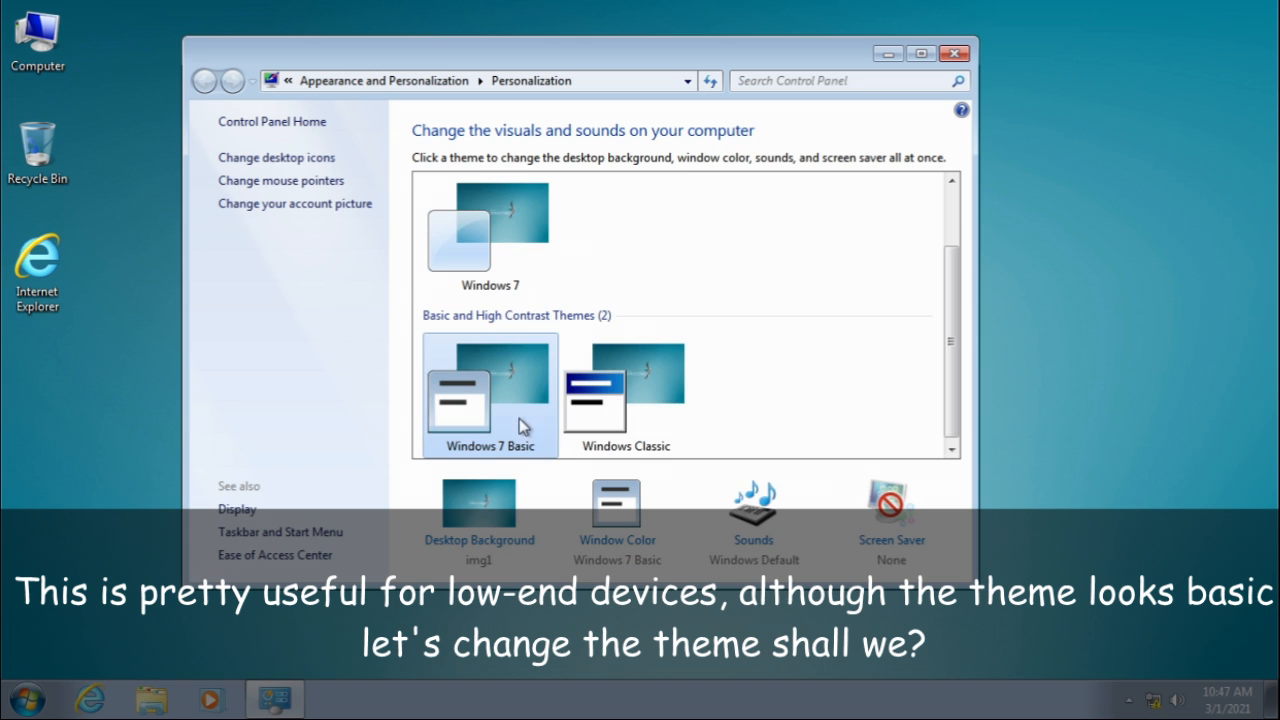
pyautogui.click(462, 238)
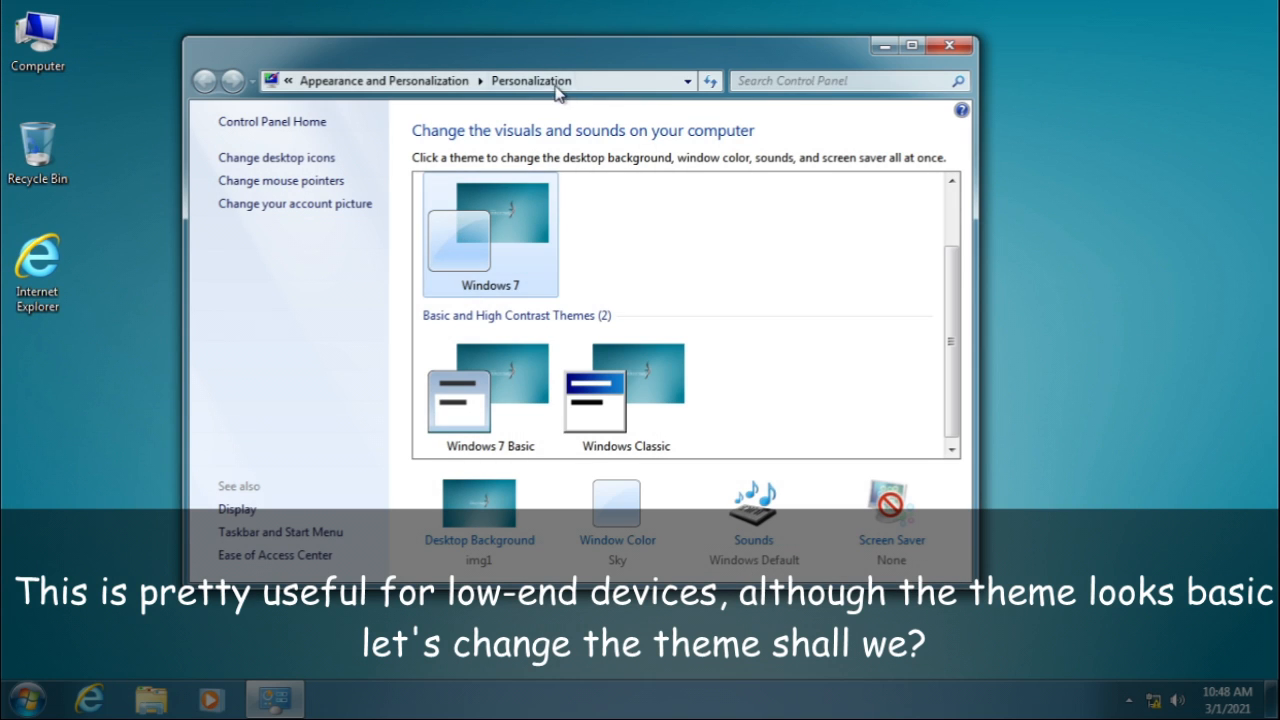
pyautogui.moveTo(600, 48); pyautogui.dragTo(701, 73)
pyautogui.click(1050, 72)
# Examine the drives in the Computer window and the Desktop location, closing the window when done
pyautogui.rightClick(434, 147)
pyautogui.click(471, 200)
pyautogui.doubleClick(38, 42)
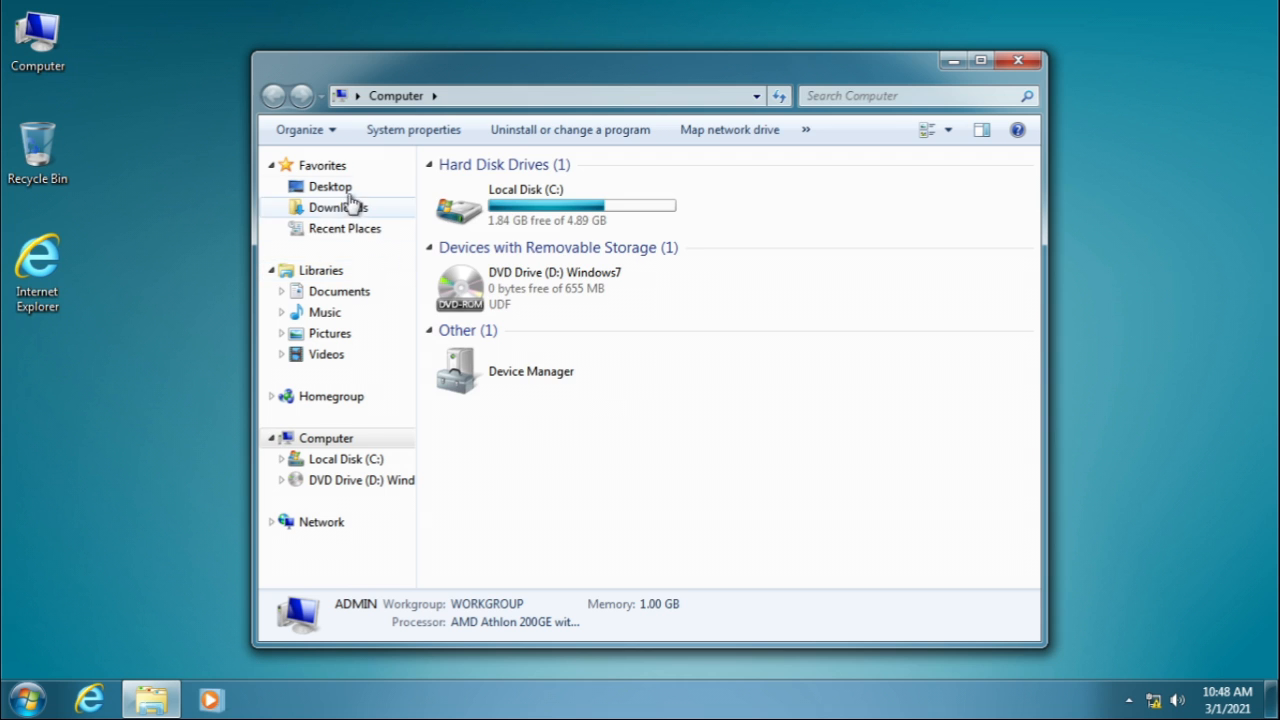
pyautogui.click(330, 186)
pyautogui.click(1018, 62)
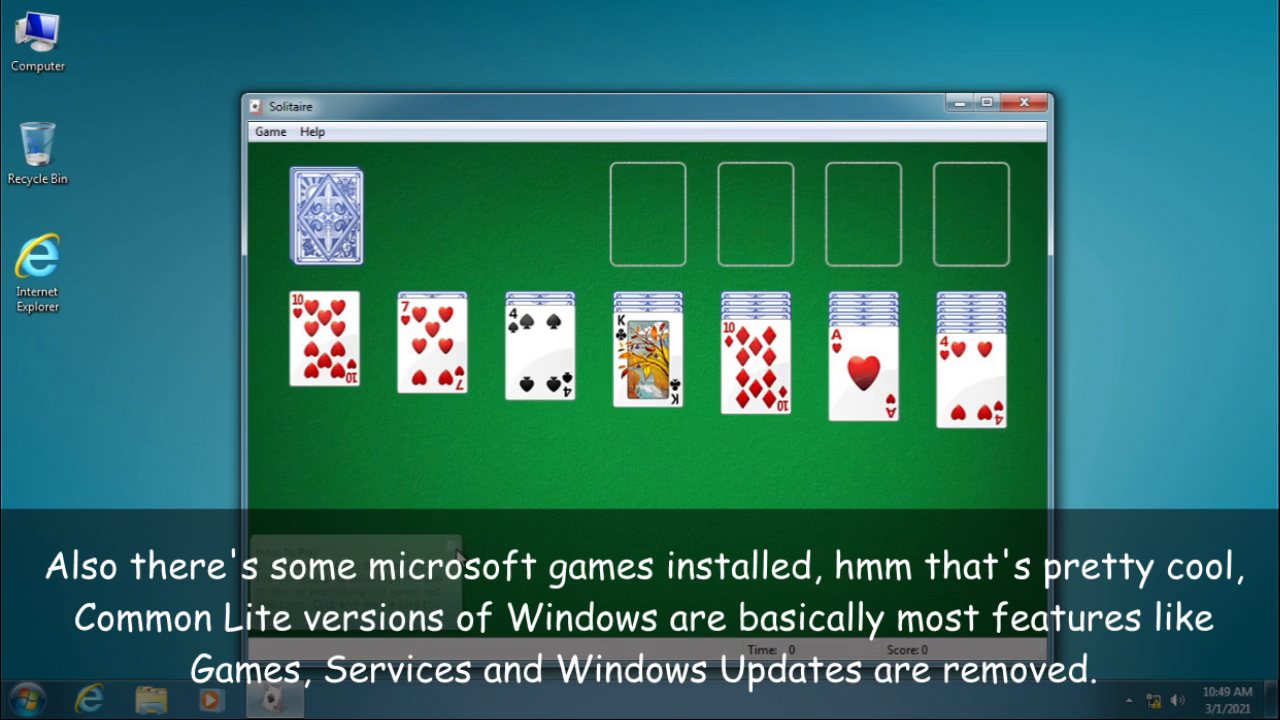
# Try to move the king of clubs in the Solitaire game
pyautogui.moveTo(648, 368); pyautogui.dragTo(676, 347)
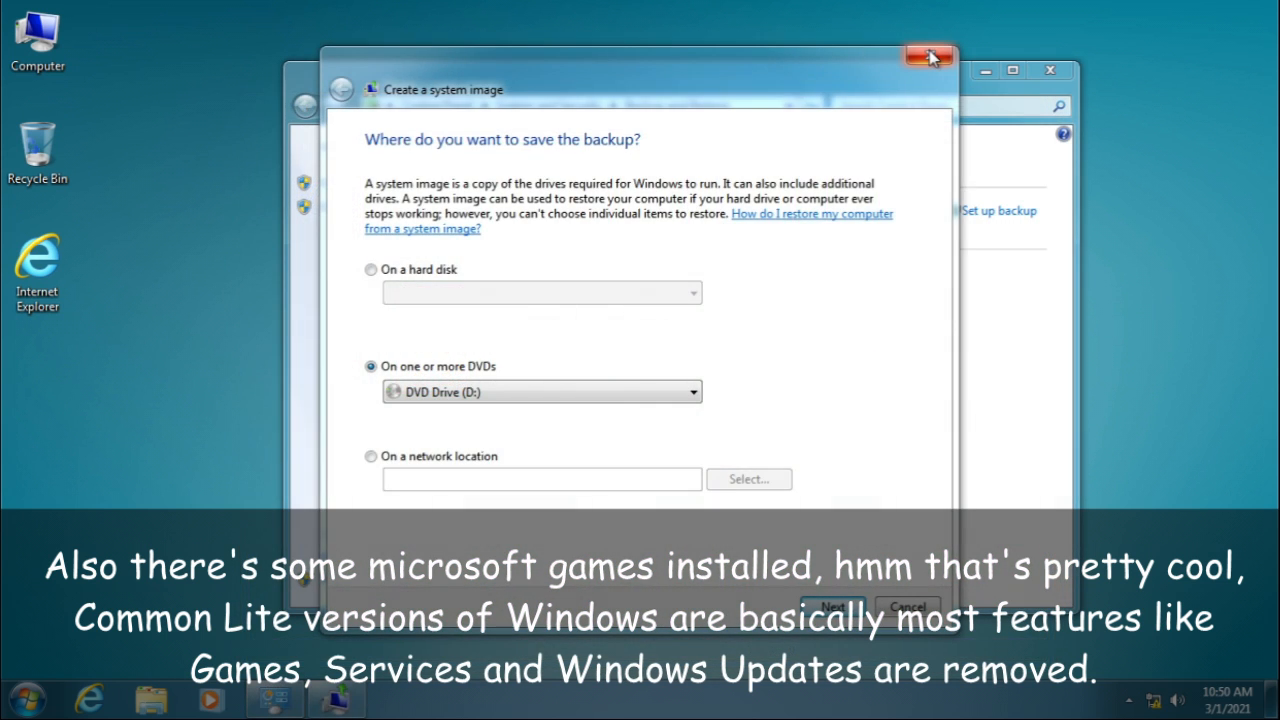
# Close the system image wizard without creating a backup, along with the Backup and Restore window
pyautogui.click(929, 55)
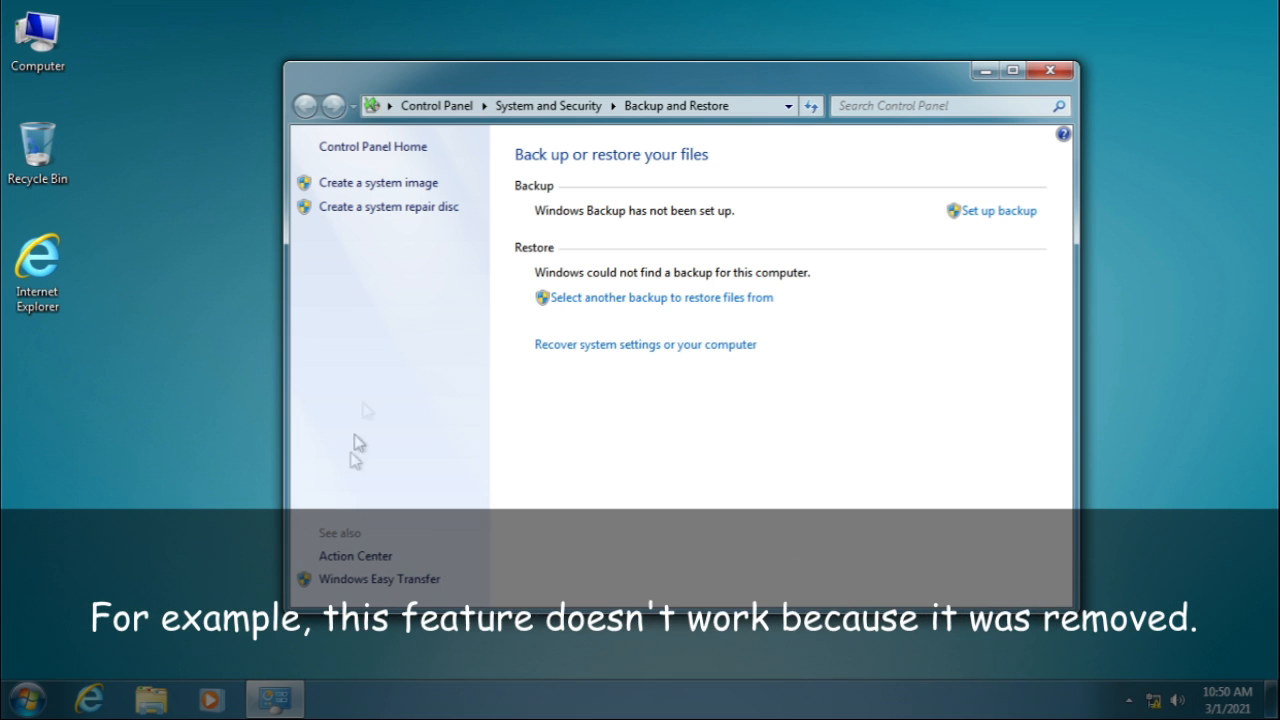
pyautogui.click(1050, 70)
# Lock the Windows 7 session using the power options
pyautogui.press('super')
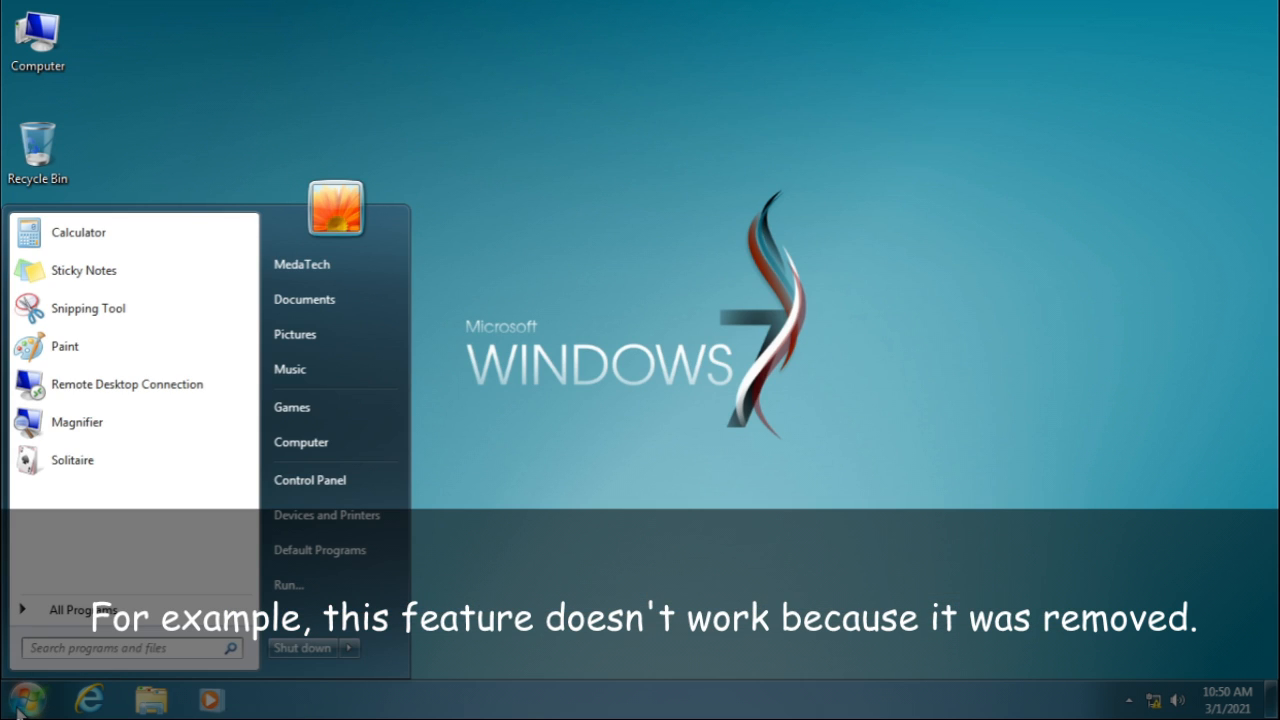
pyautogui.click(348, 648)
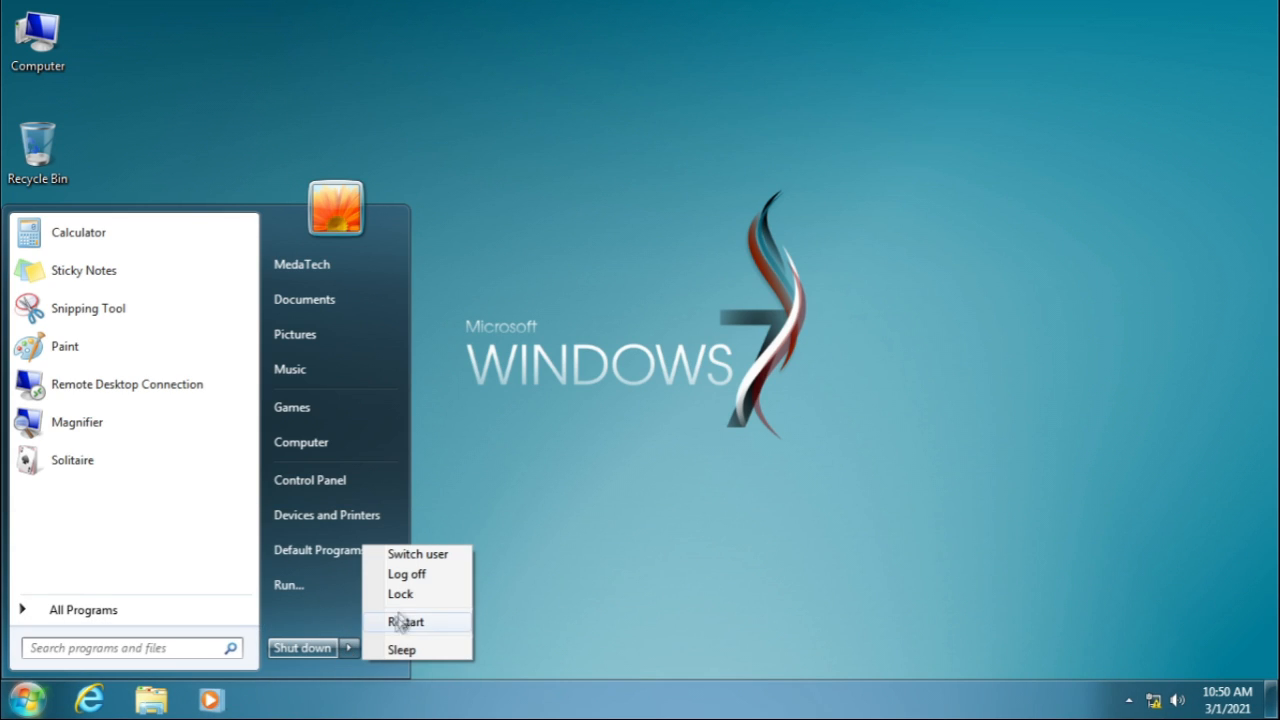
pyautogui.click(408, 600)
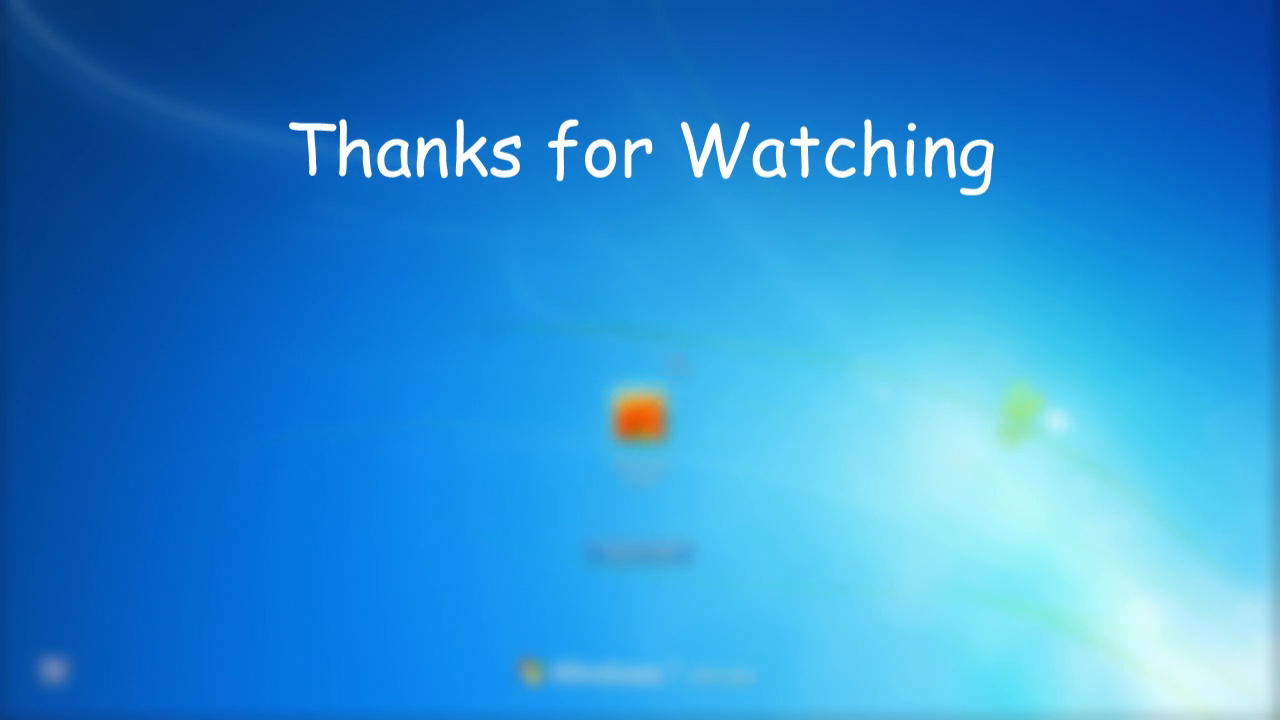